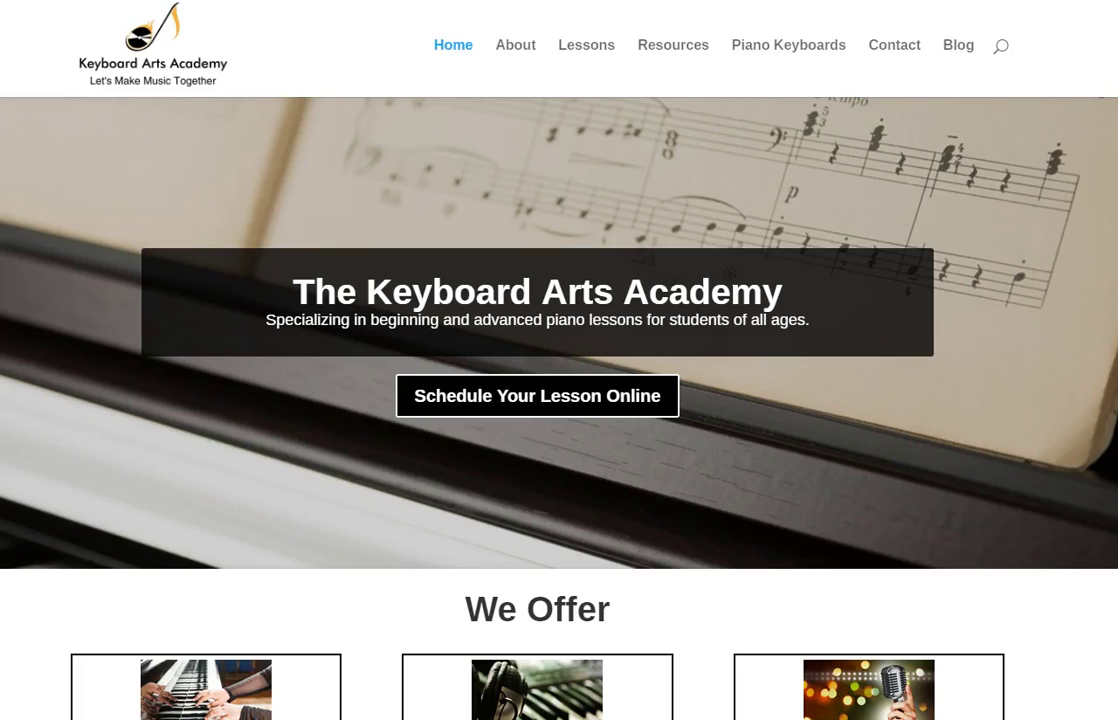
- Log in from the Keyboard Arts Academy home page to reach the WordPress Dashboard
click(46, 700)
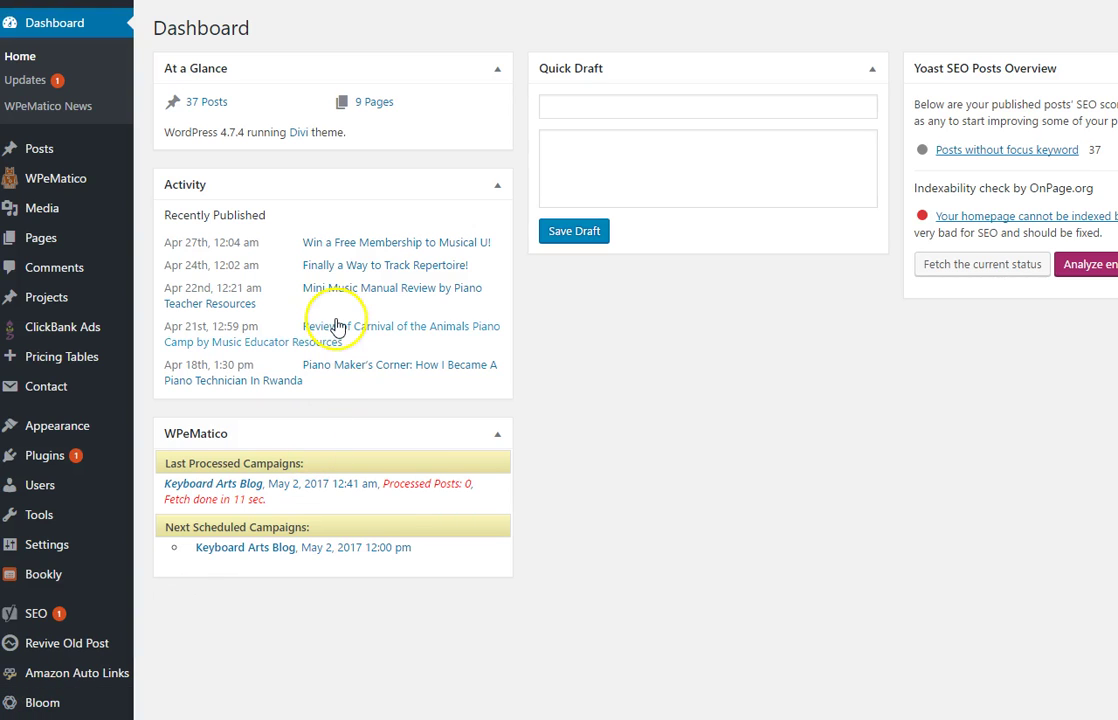
- Select Yoast SEO on the Updates screen and update it from 4.6 to 4.7
click(69, 80)
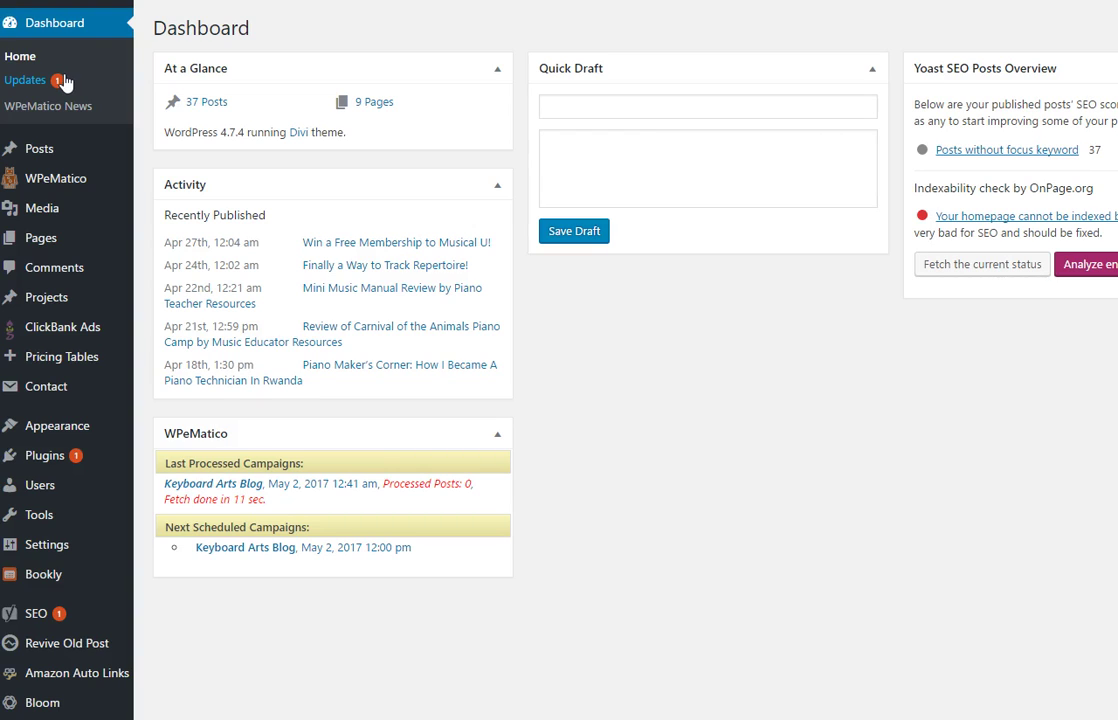
click(30, 76)
click(72, 95)
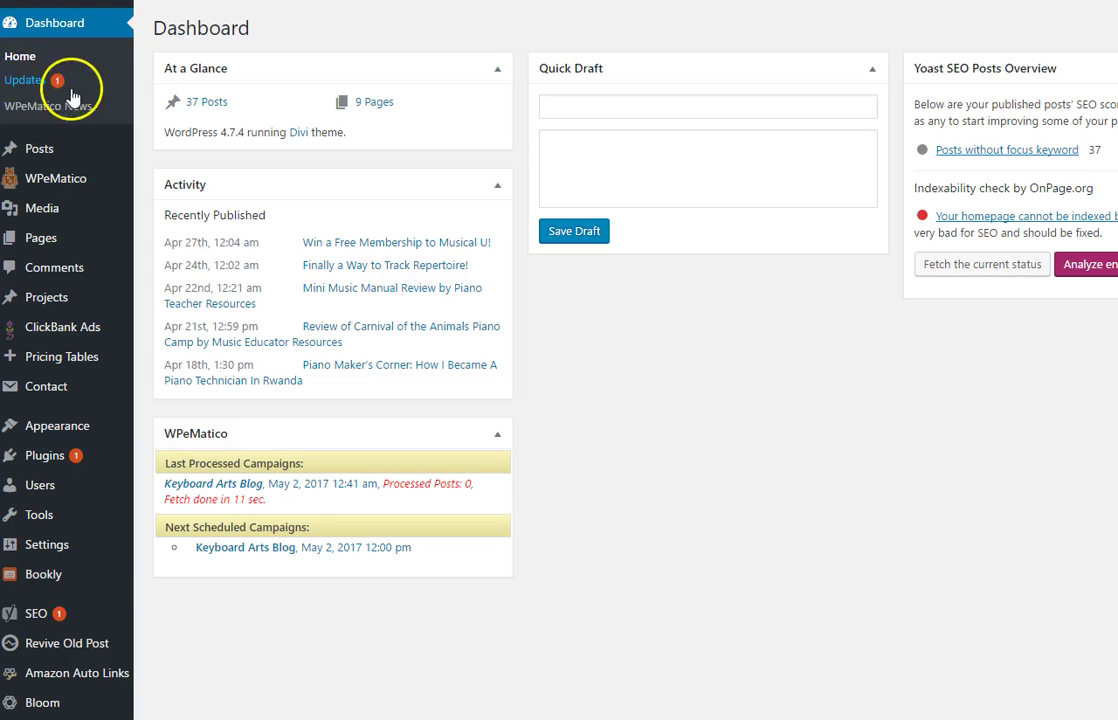
click(22, 81)
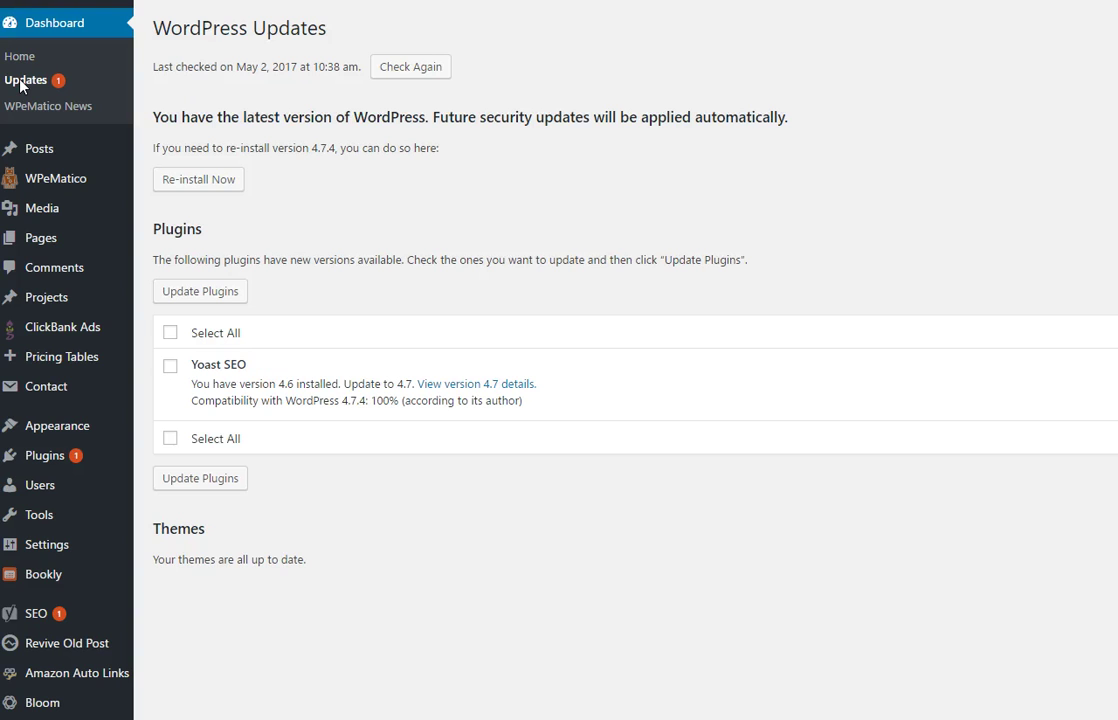
click(170, 366)
click(202, 300)
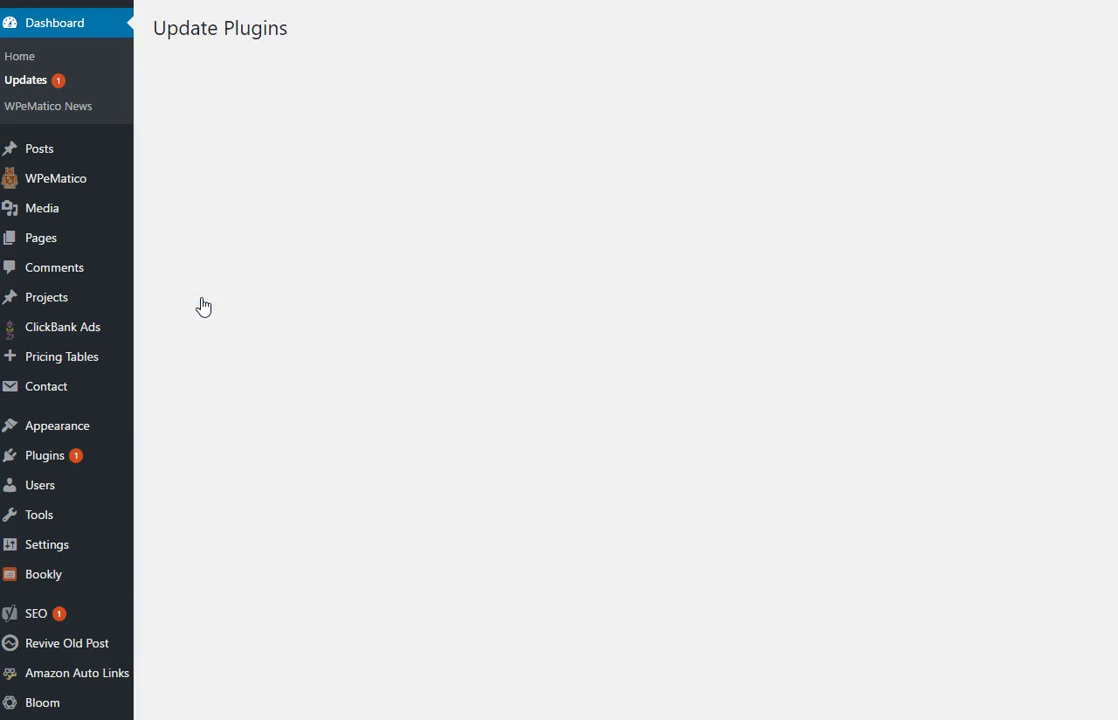
- Return to Dashboard Home and show WPeMatico's campaigns, including the Keyboard Arts Blog feed
click(35, 59)
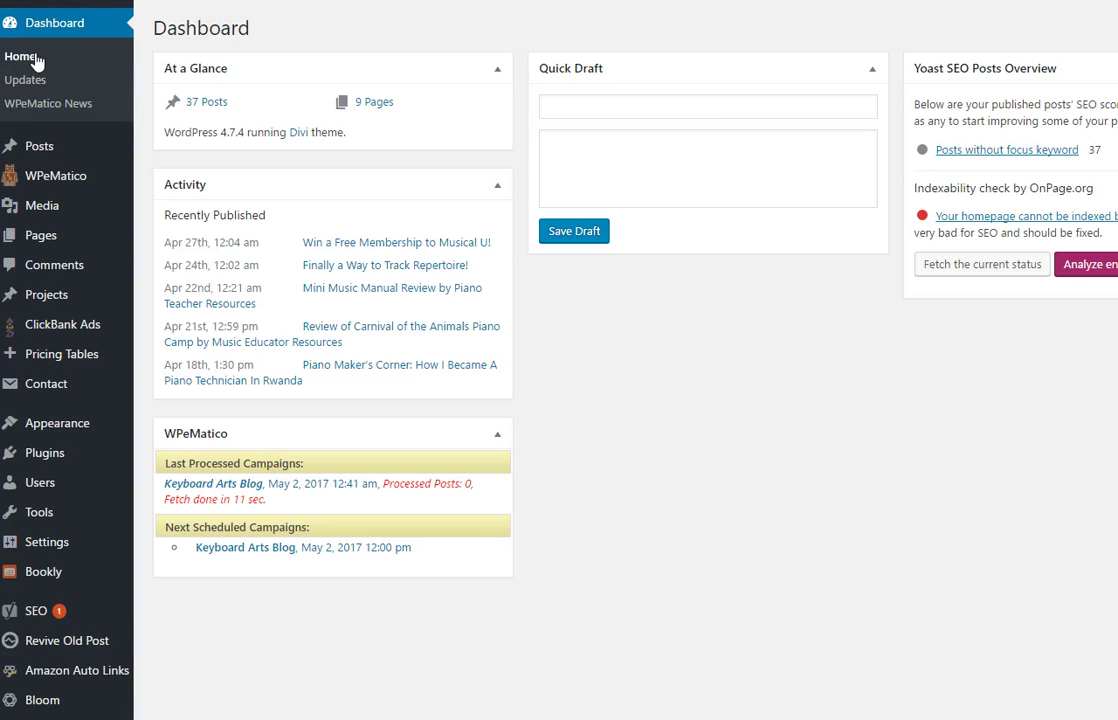
click(74, 187)
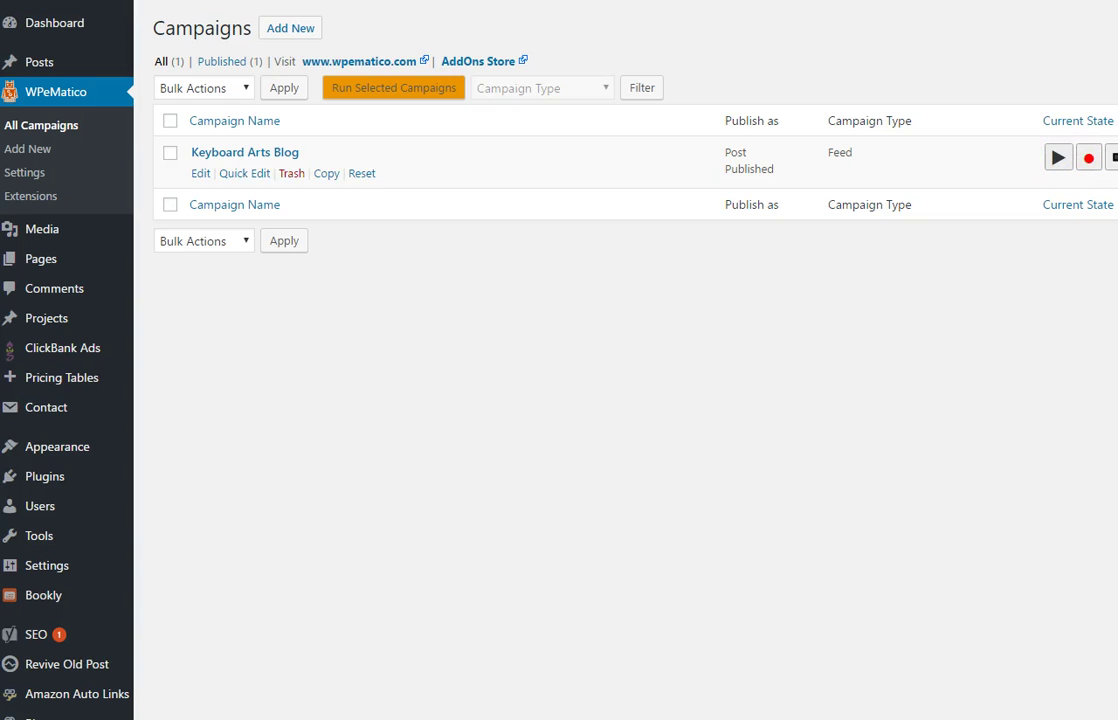
click(33, 177)
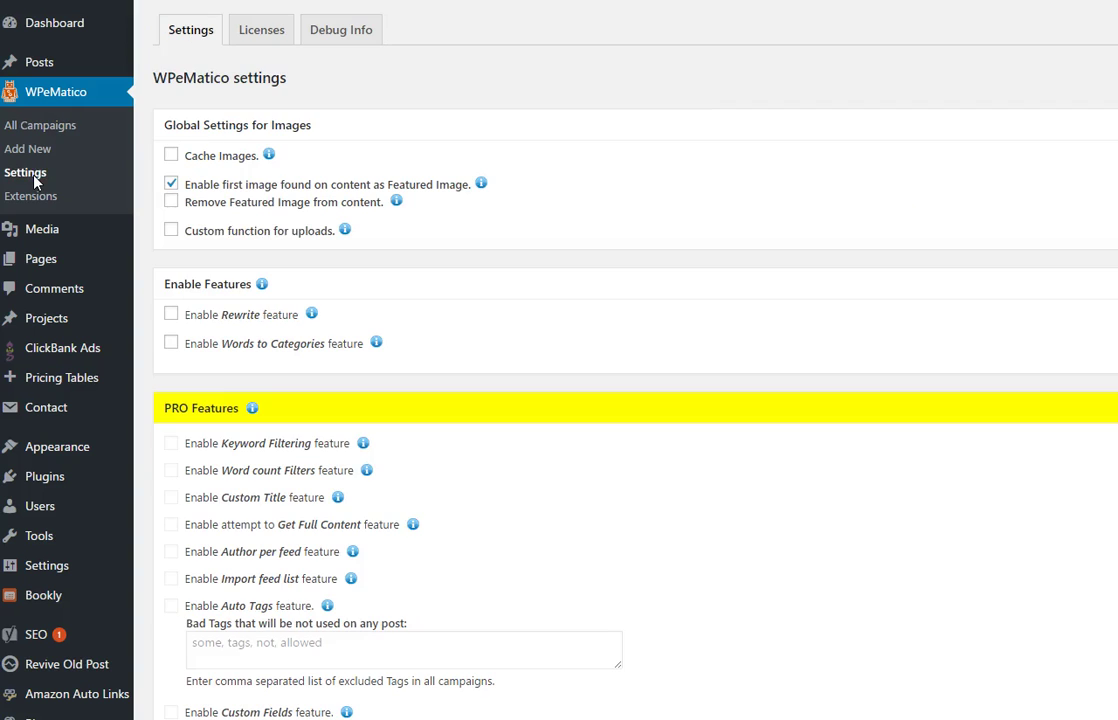
- Scroll through WPeMatico's image, feature, PRO, advanced fetching and cron scheduling settings
click(627, 240)
middle_click(627, 238)
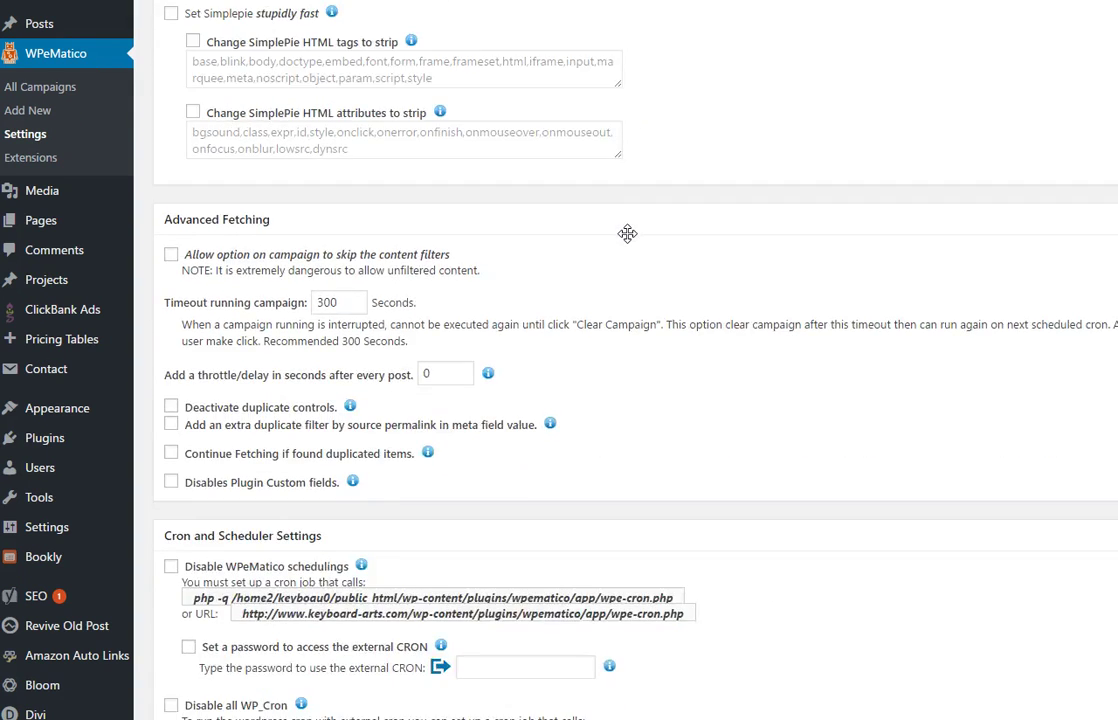
click(630, 240)
scroll(627, 240, up, 15)
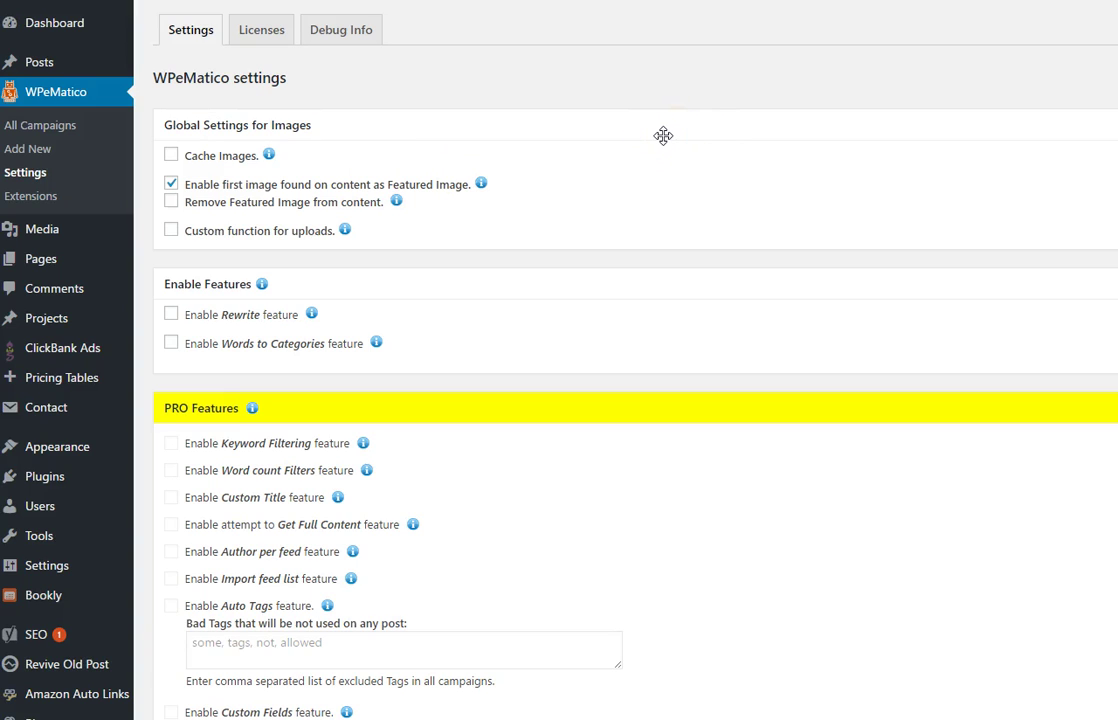
scroll(665, 160, down, 5)
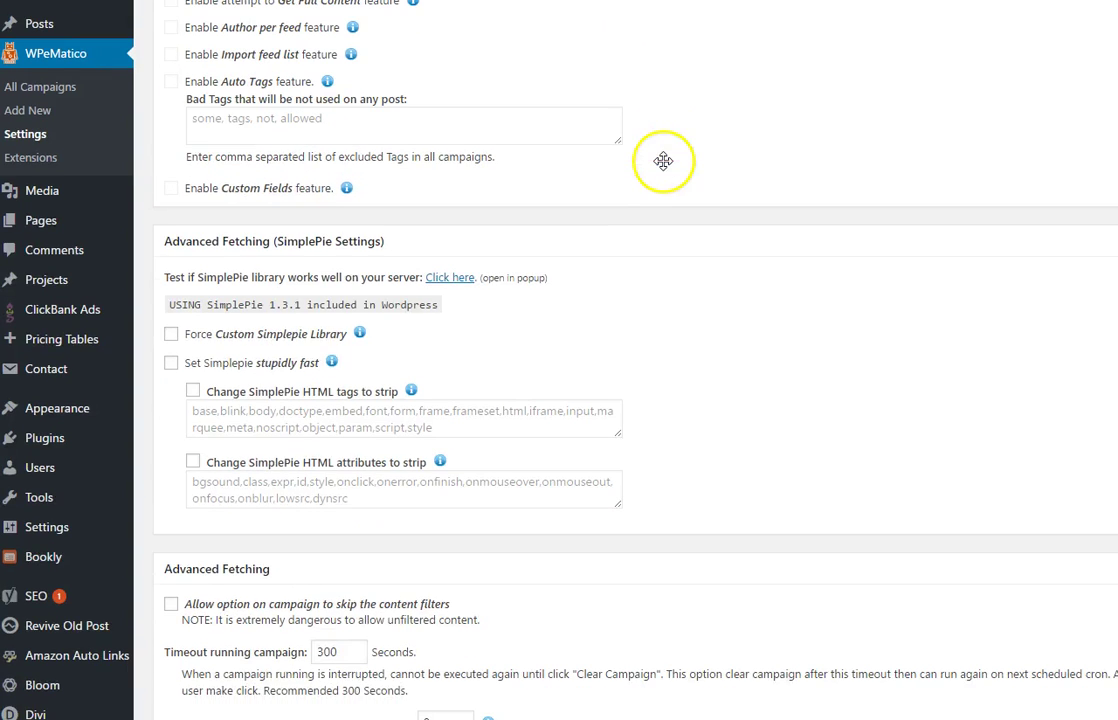
scroll(665, 168, up, 5)
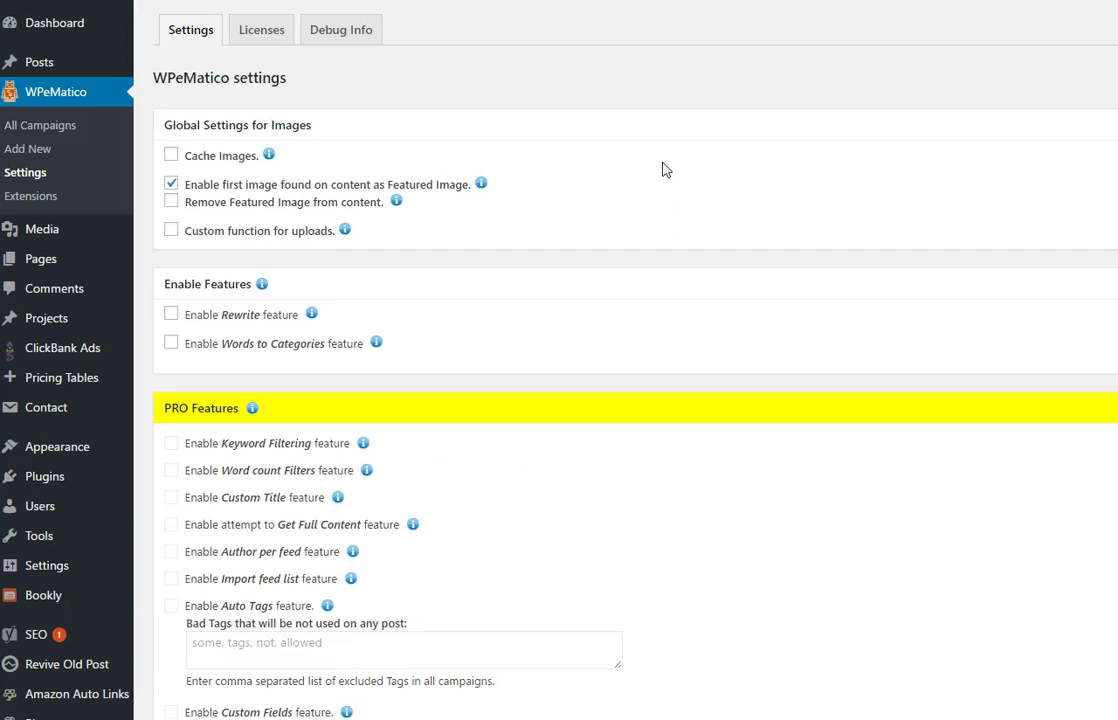
scroll(665, 170, down, 2)
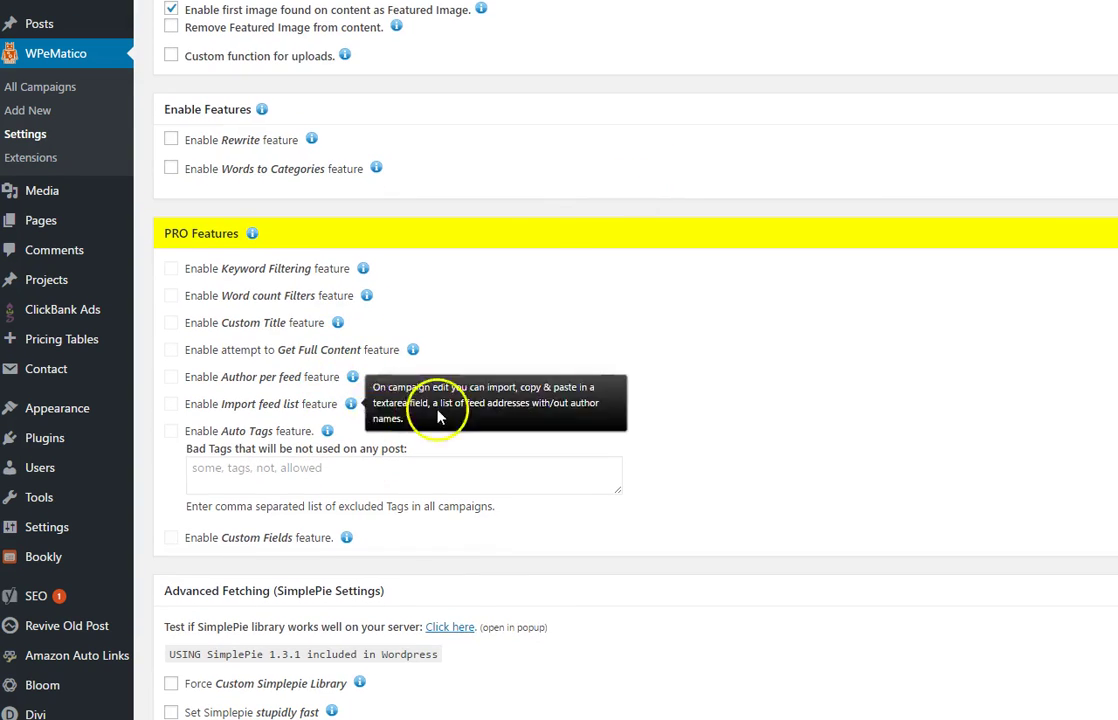
scroll(646, 336, up, 2)
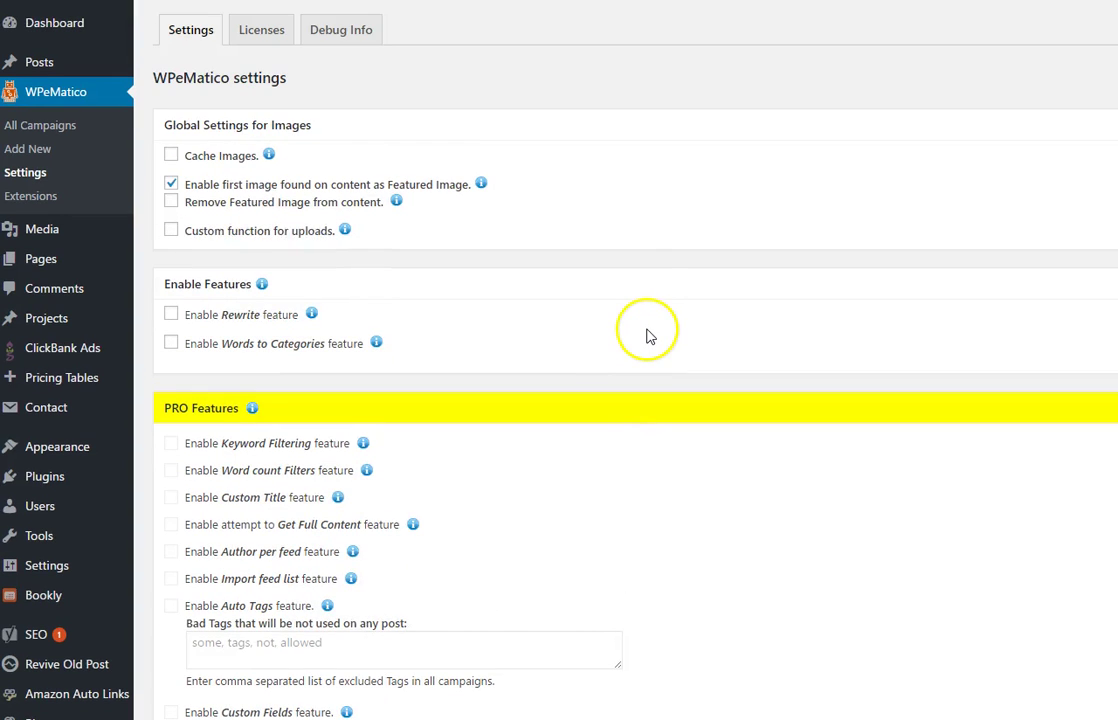
mouse_move(63, 234)
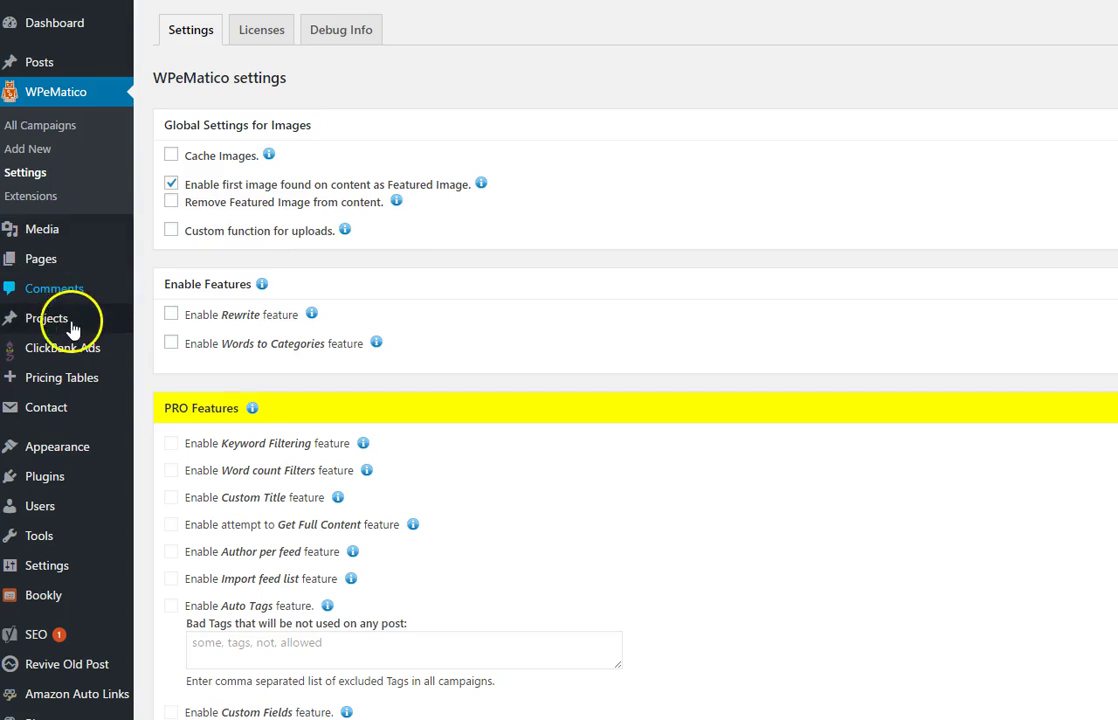
mouse_move(71, 355)
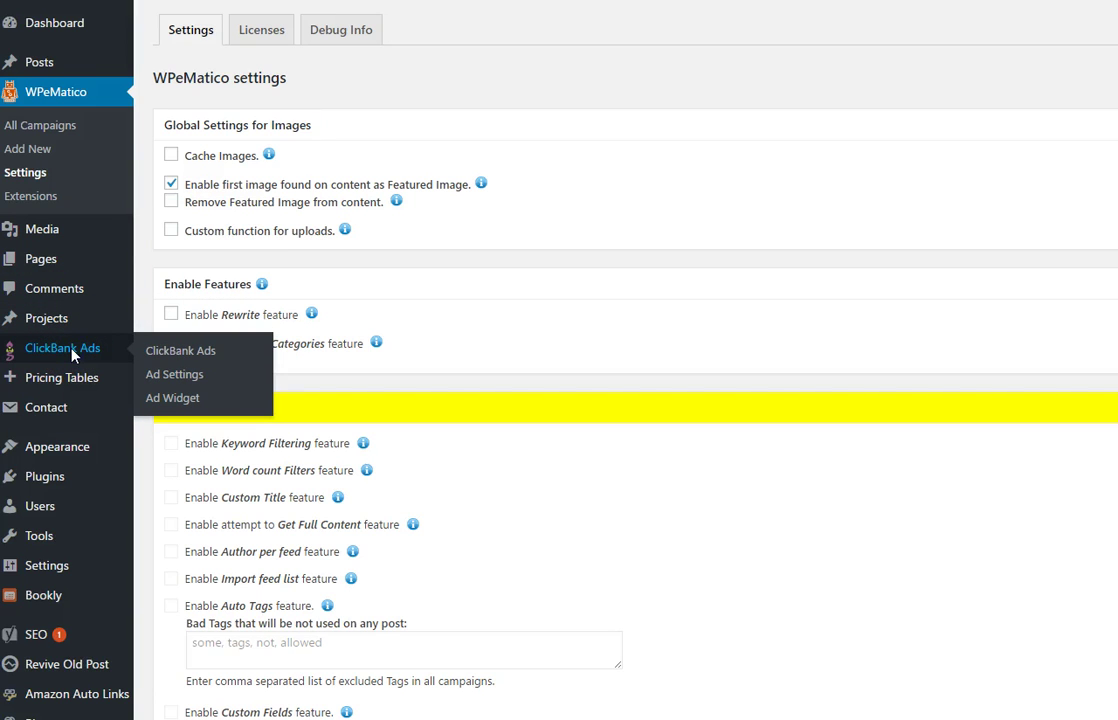
- View the ClickBank Ads settings and select the MyCBGenie Account # field
click(72, 352)
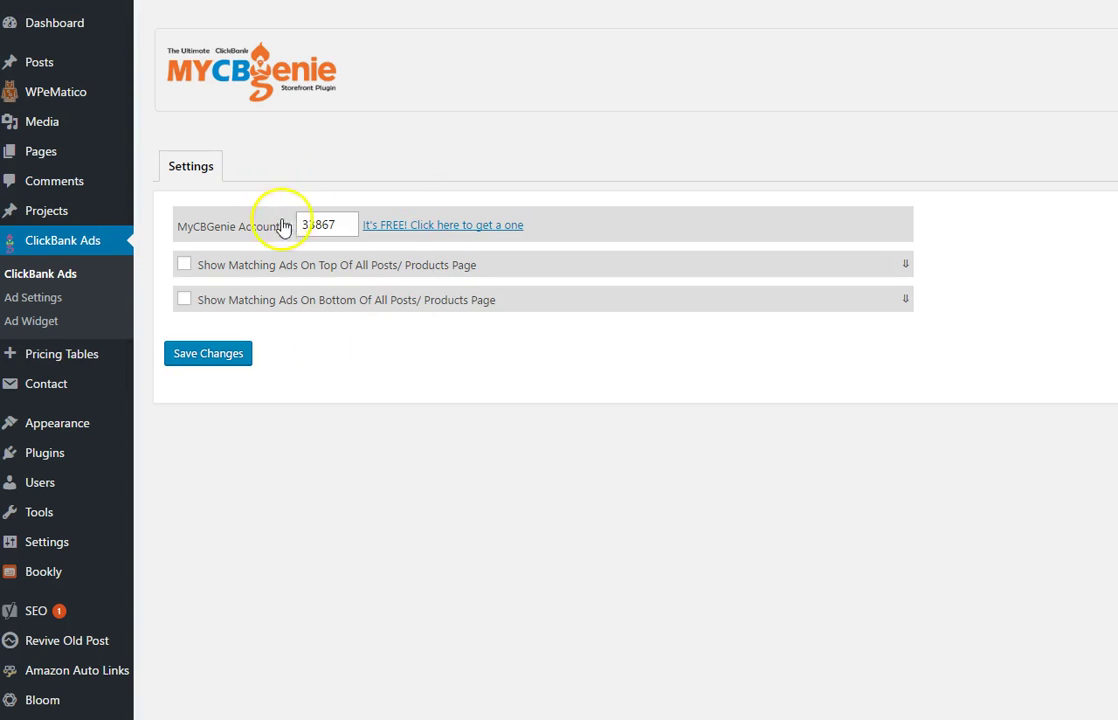
click(327, 225)
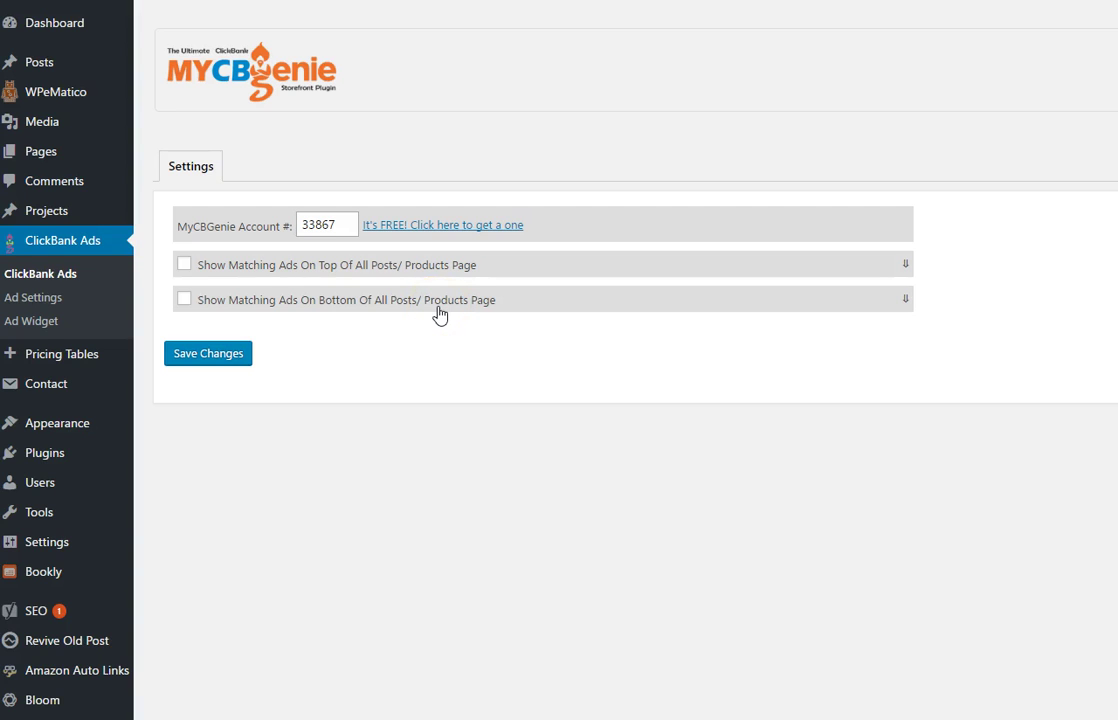
click(40, 320)
- Show All Pricing Tables, which reports zero pricing tables
click(62, 350)
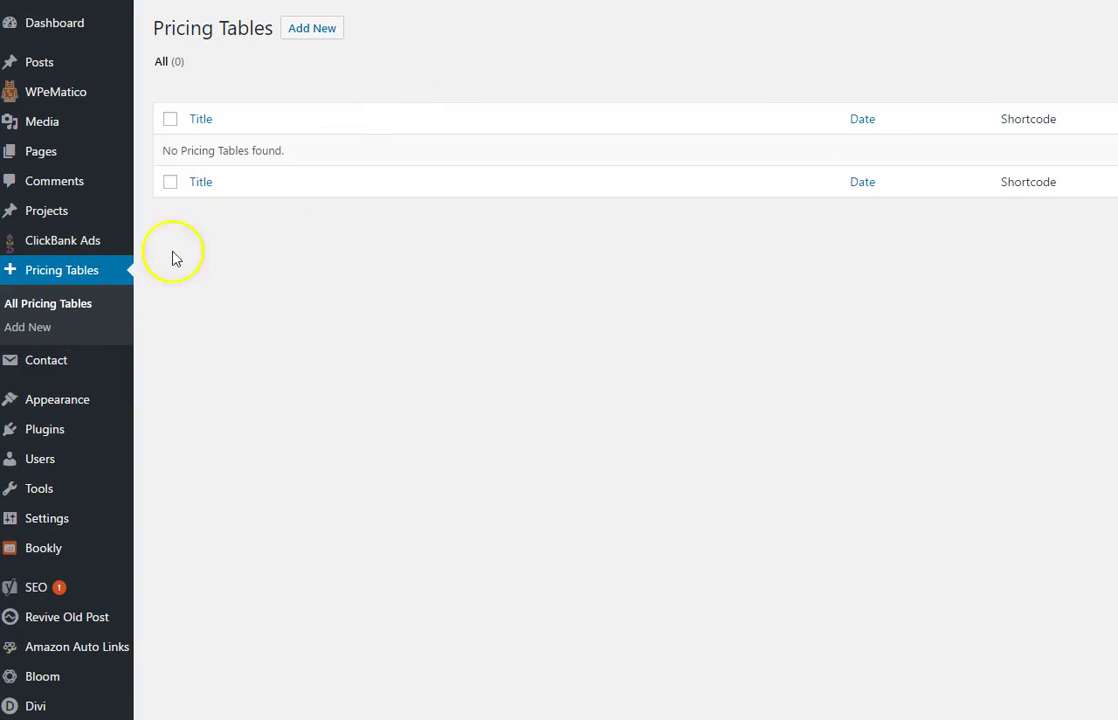
mouse_move(75, 379)
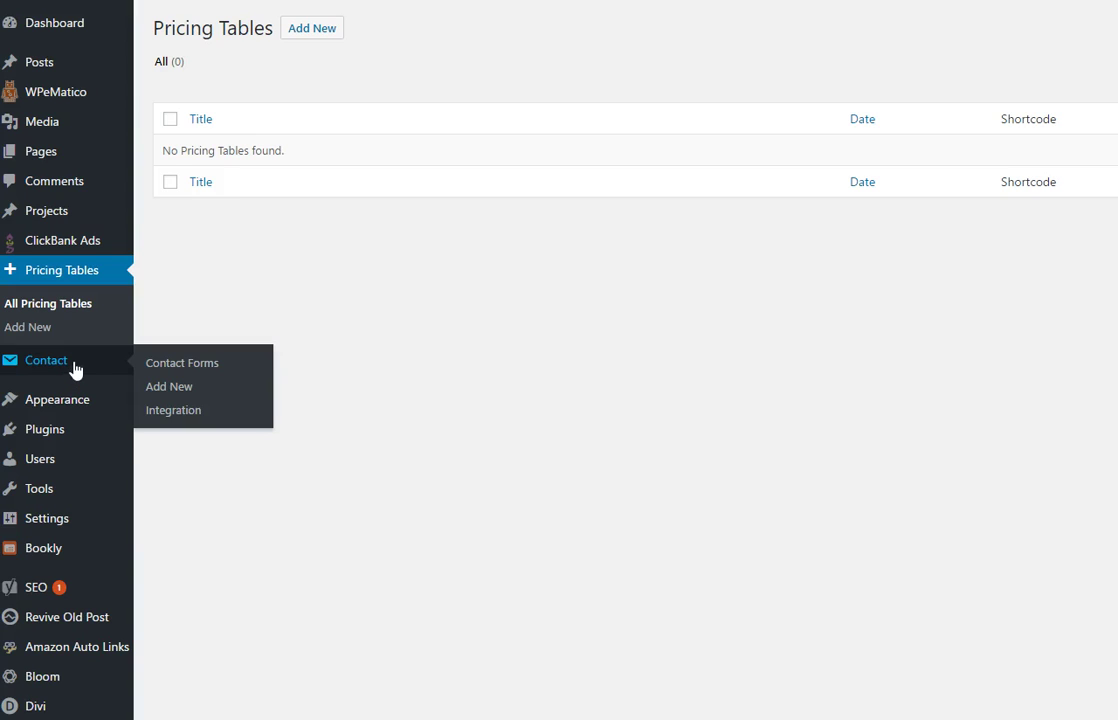
- Show the Contact Forms list containing Contact form 1 and its shortcode
click(75, 366)
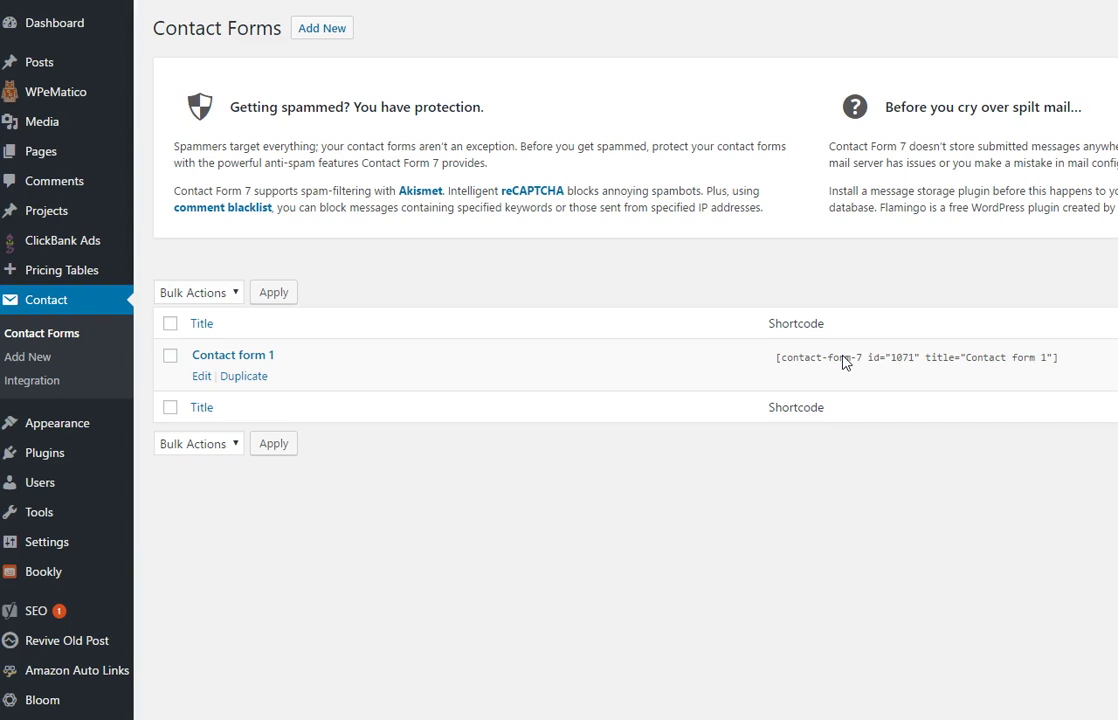
mouse_move(108, 429)
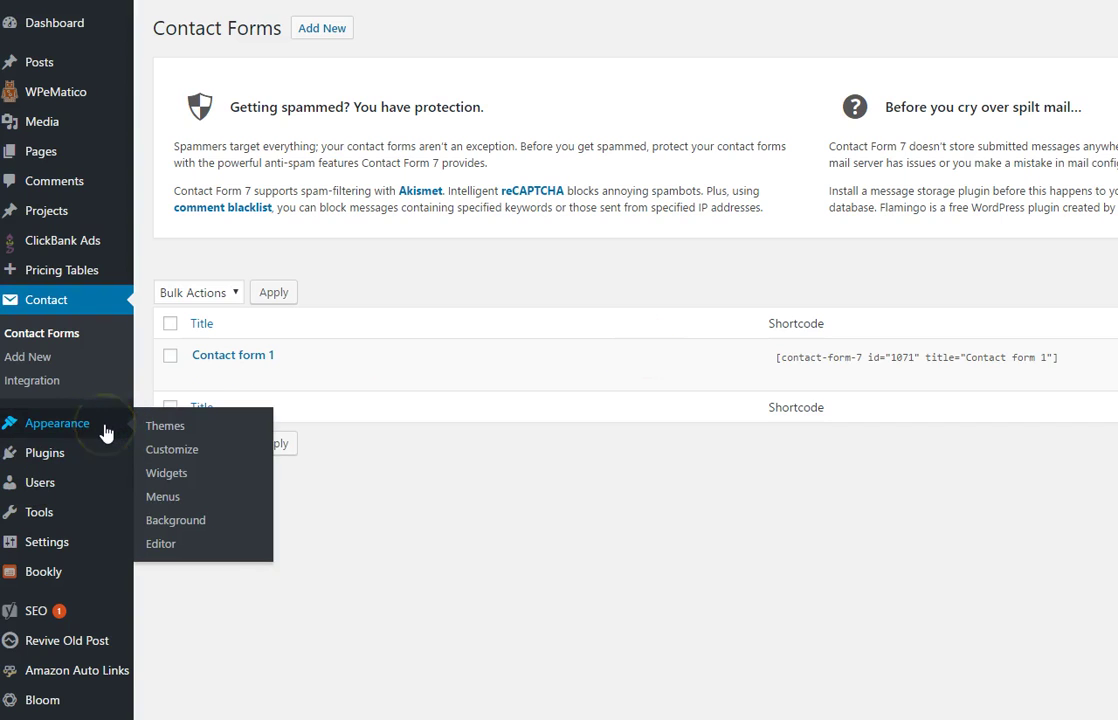
click(53, 455)
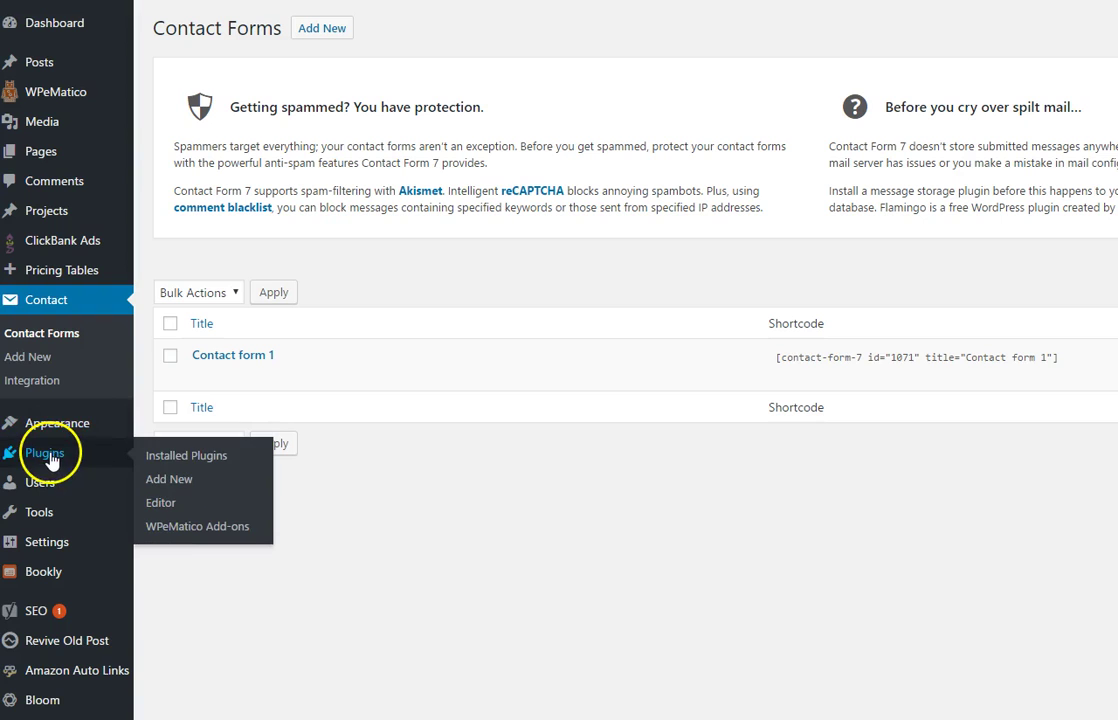
click(95, 478)
scroll(95, 478, down, 1)
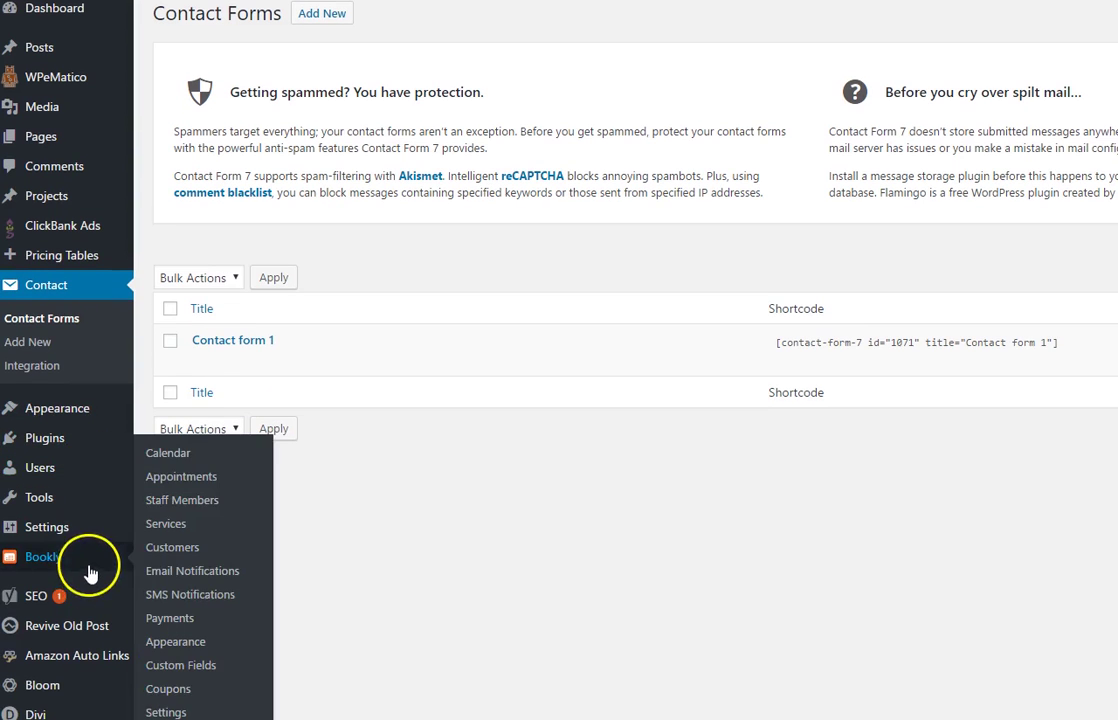
mouse_move(75, 707)
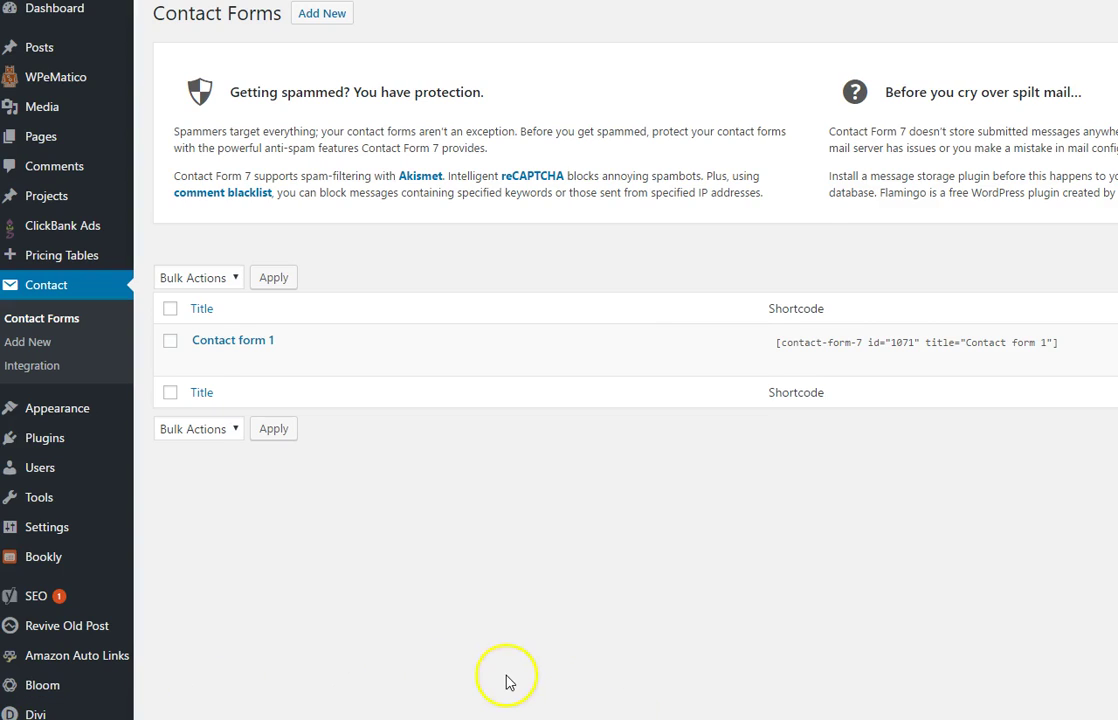
mouse_move(583, 355)
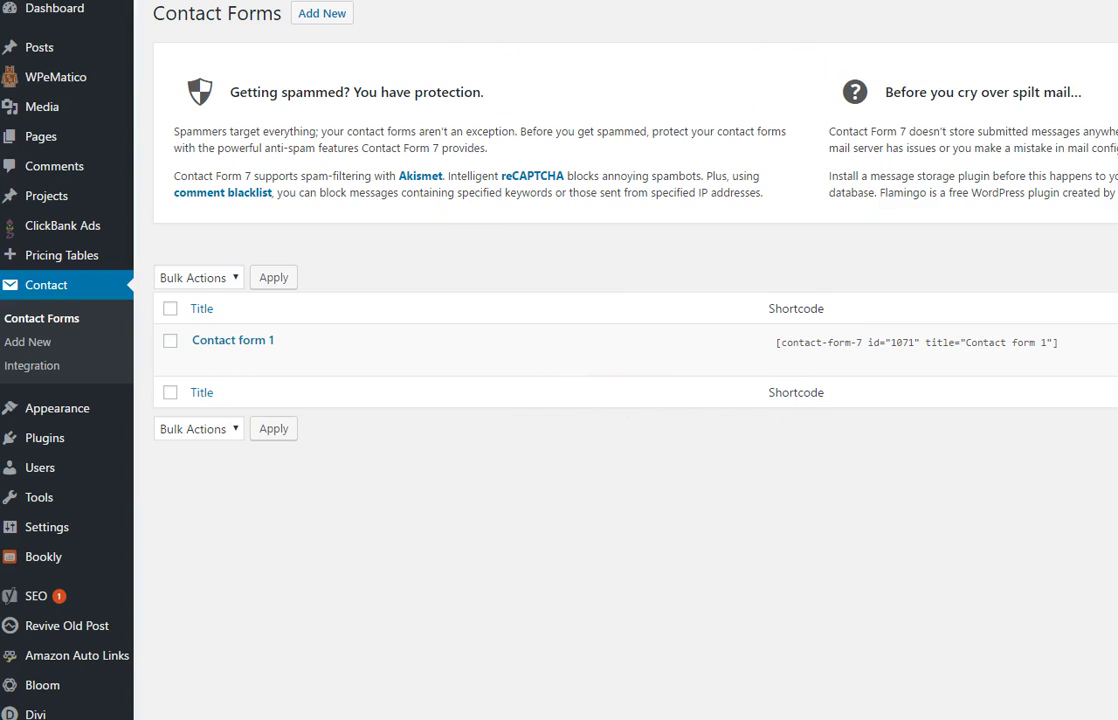
- Show Installed Plugins, listing inactive Akismet and Google Analytics and active Bloom, Bookly, Contact Form 7
mouse_move(48, 440)
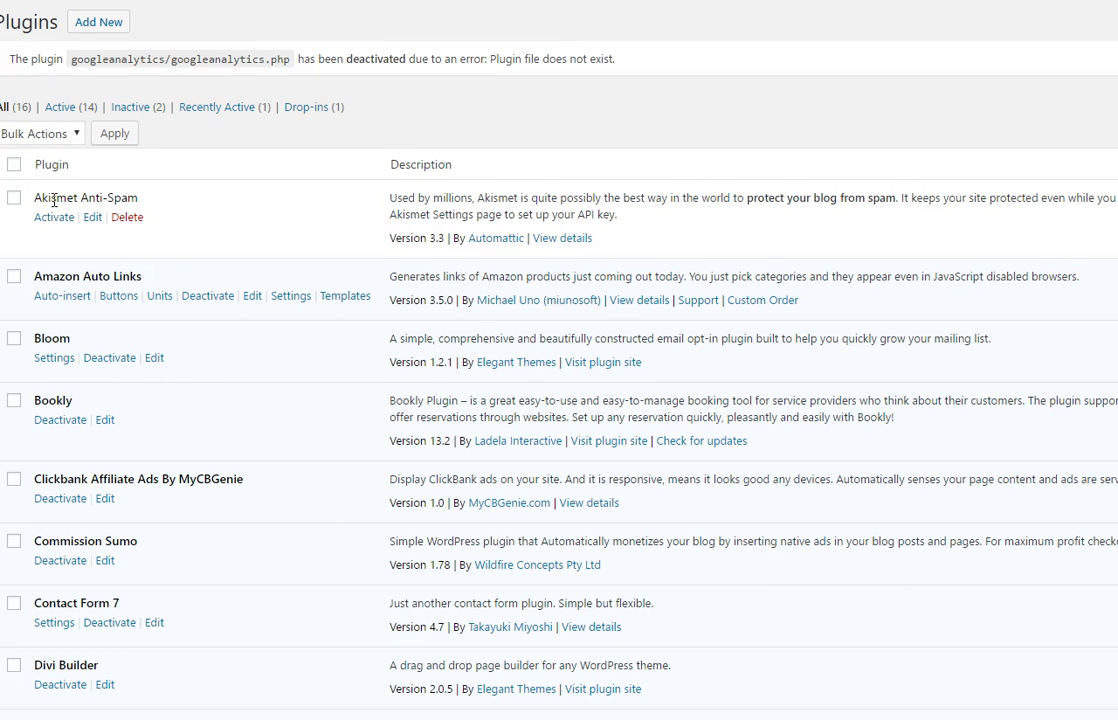
scroll(54, 200, down, 1)
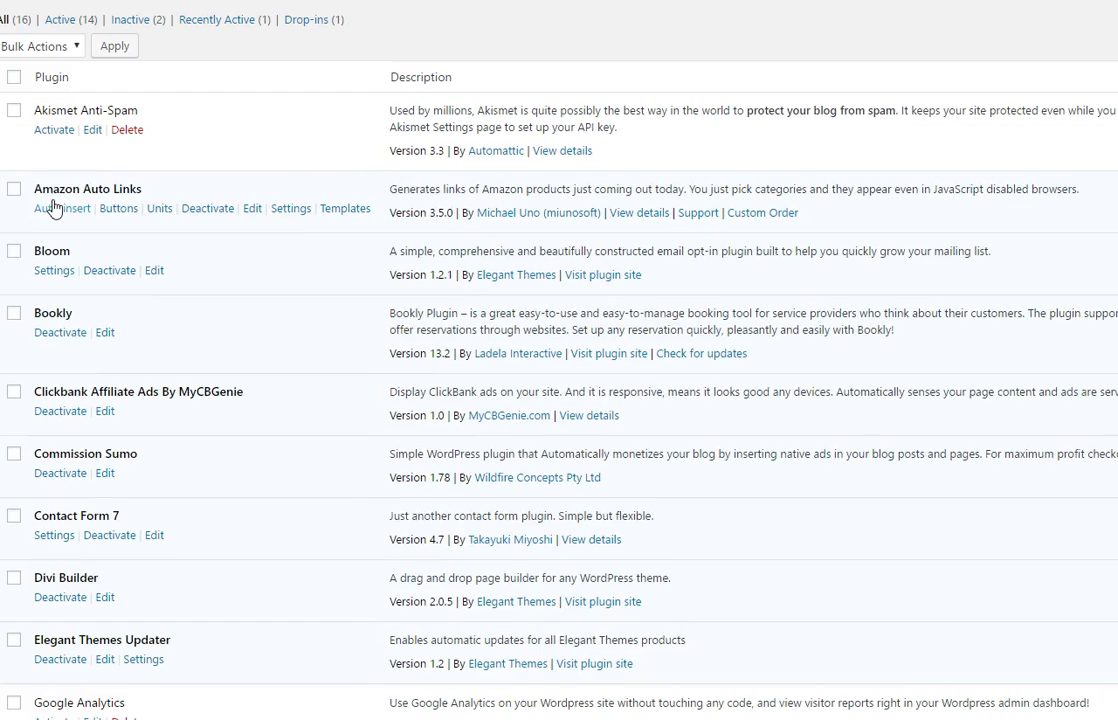
click(71, 195)
scroll(87, 255, down, 1)
click(83, 232)
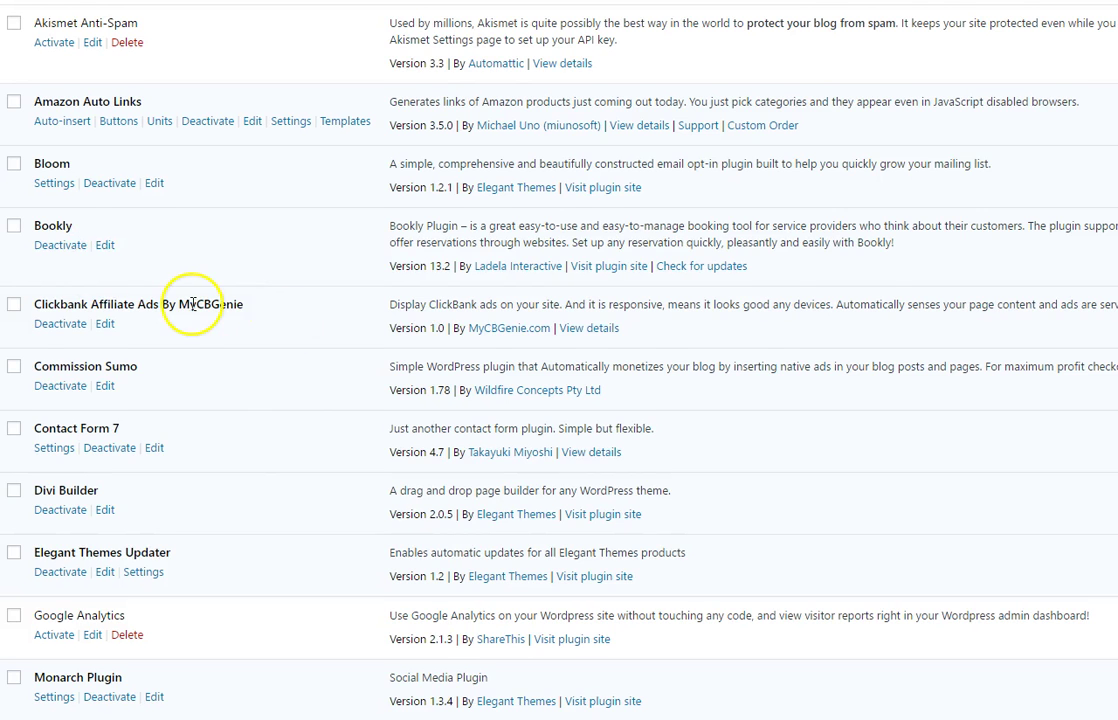
scroll(193, 304, down, 1)
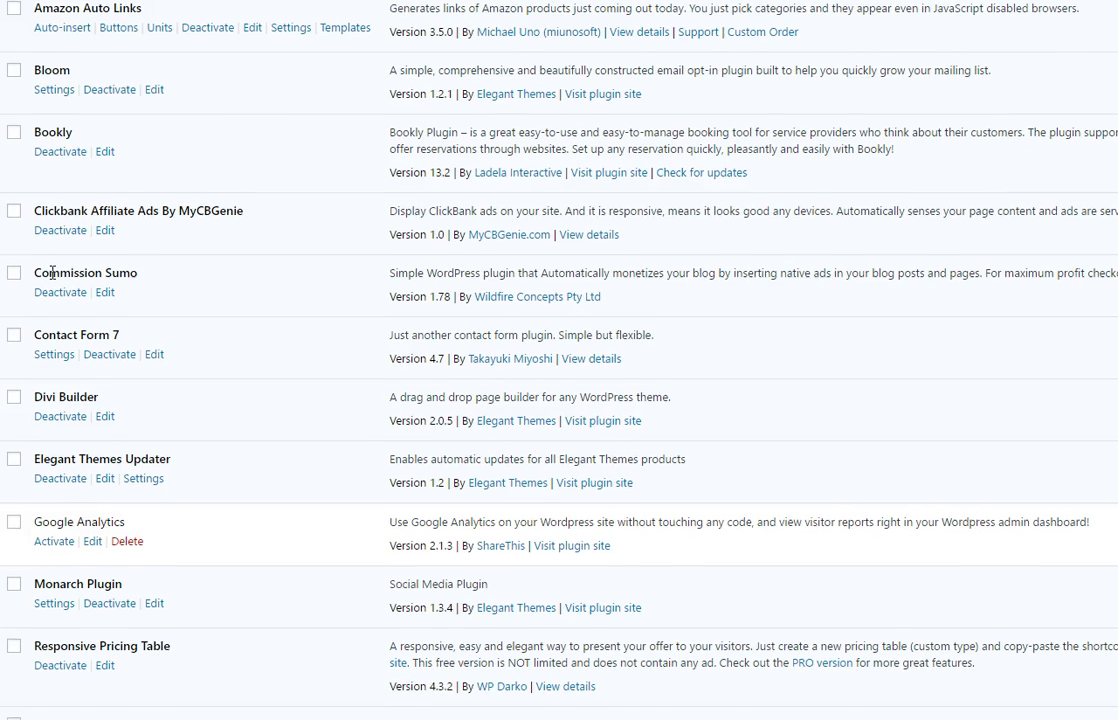
scroll(52, 268, down, 1)
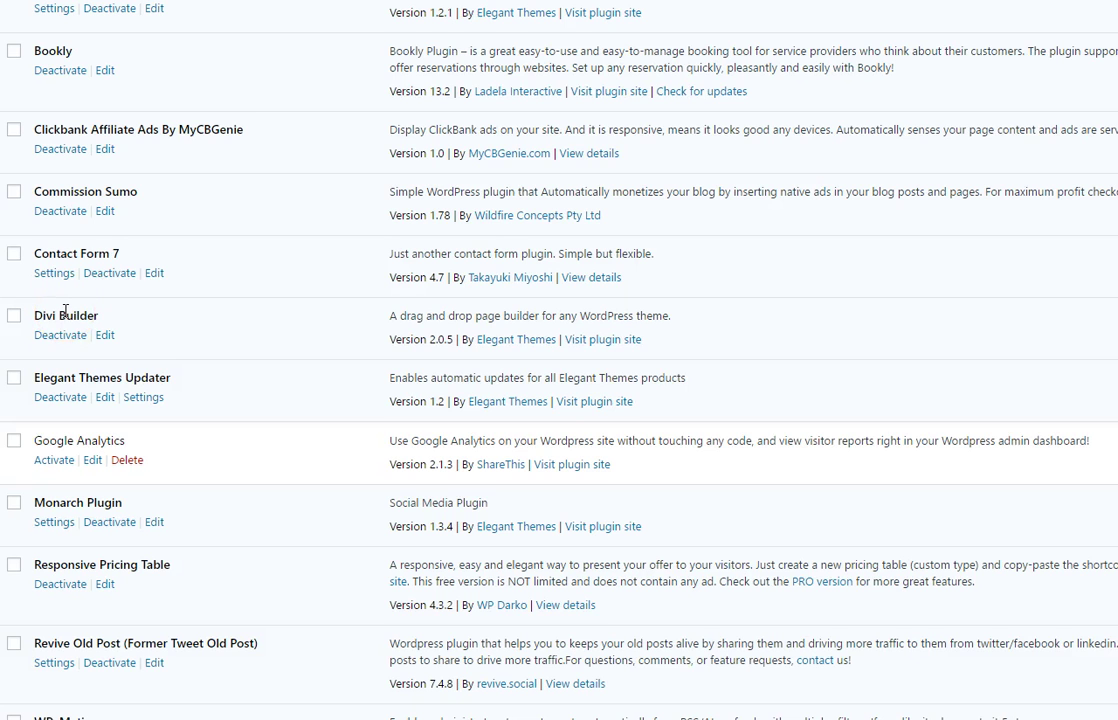
scroll(65, 311, down, 1)
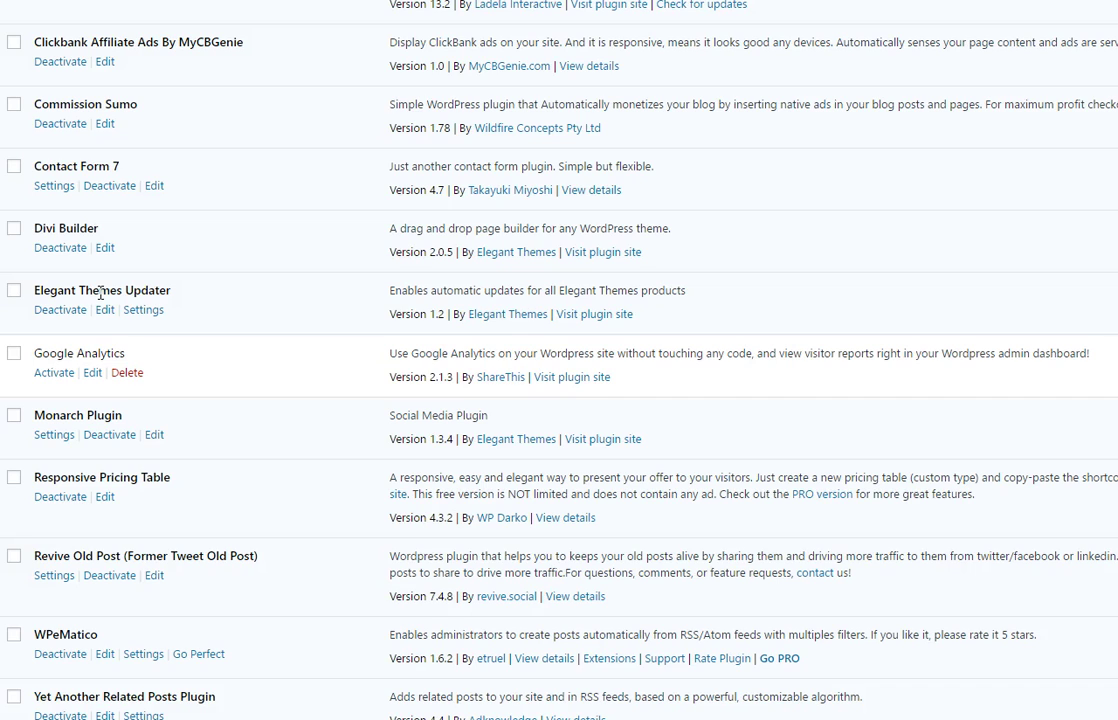
click(107, 306)
scroll(241, 299, down, 1)
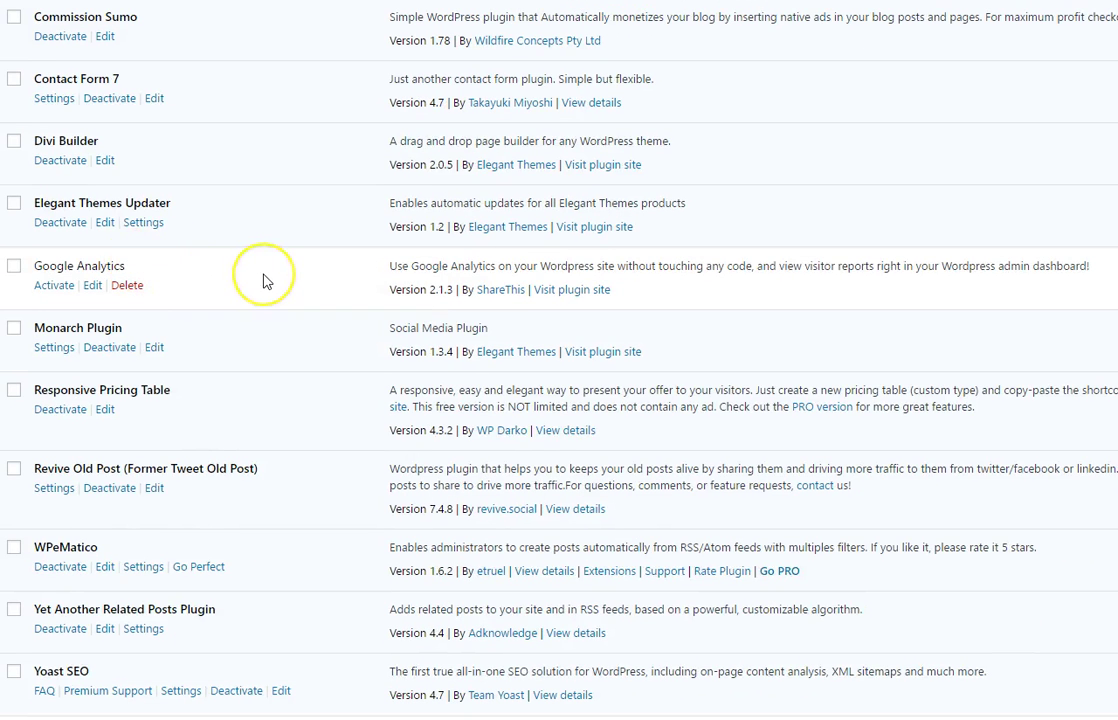
scroll(264, 275, down, 1)
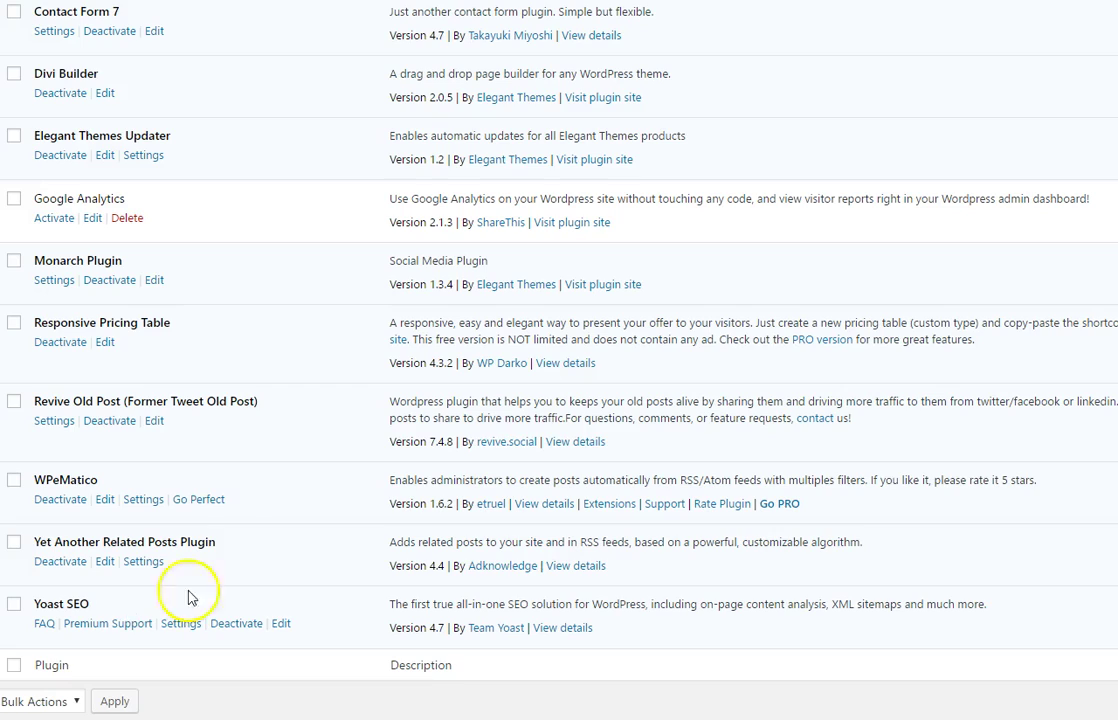
scroll(222, 531, up, 6)
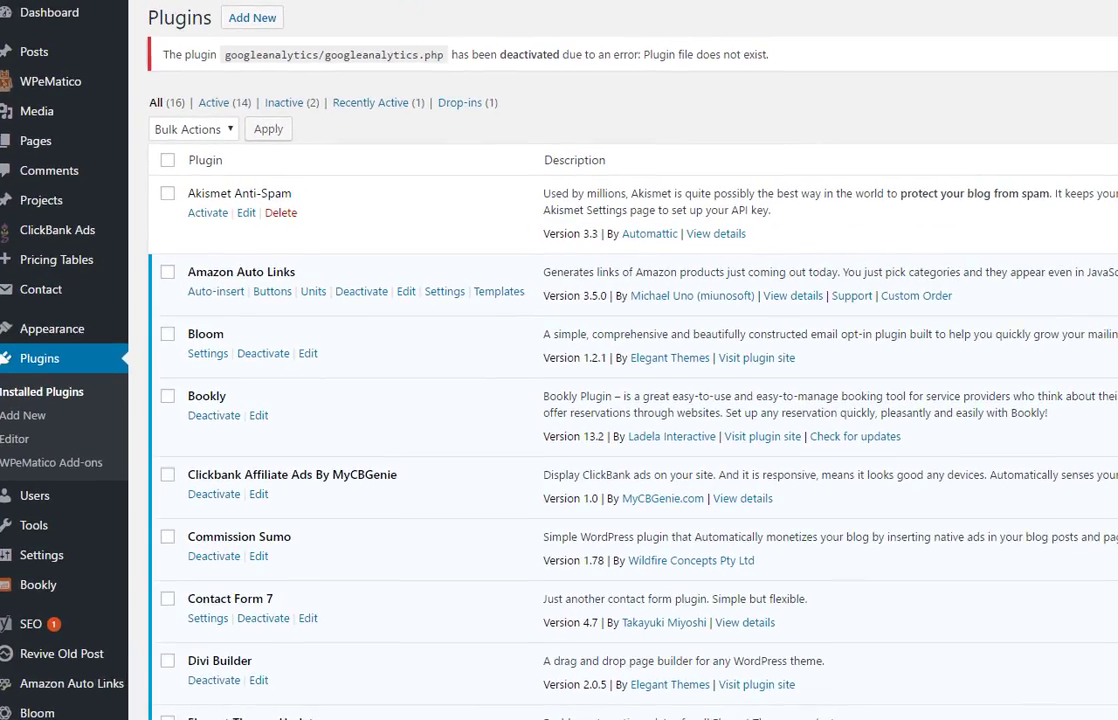
scroll(95, 300, down, 5)
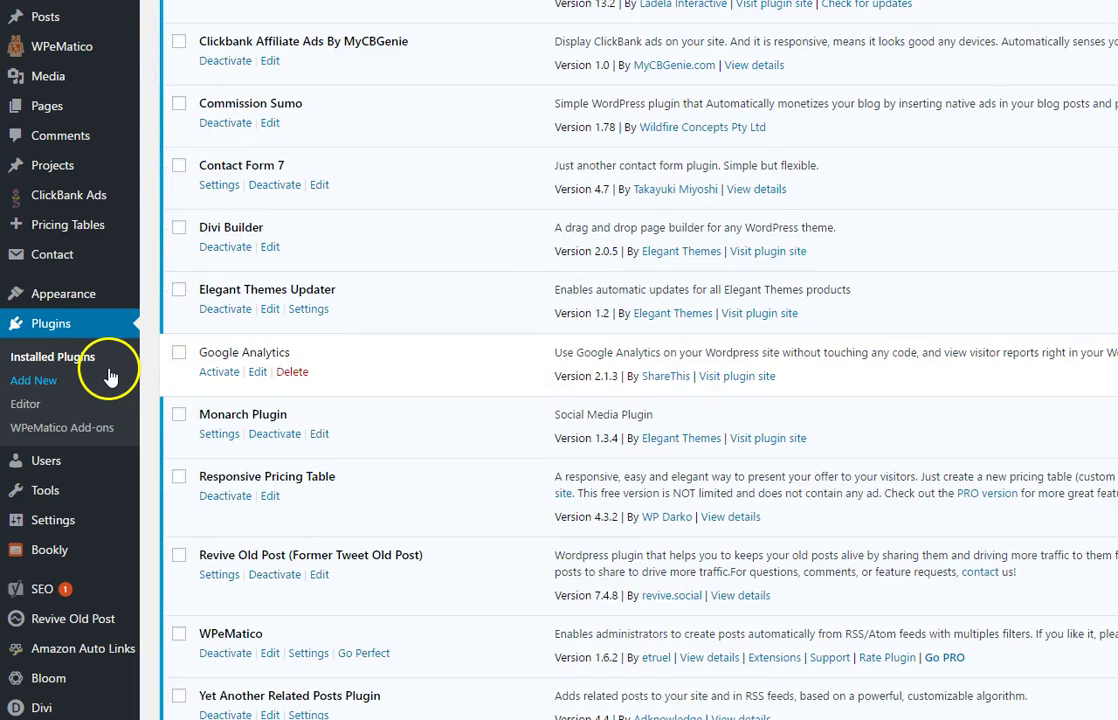
scroll(537, 374, down, 3)
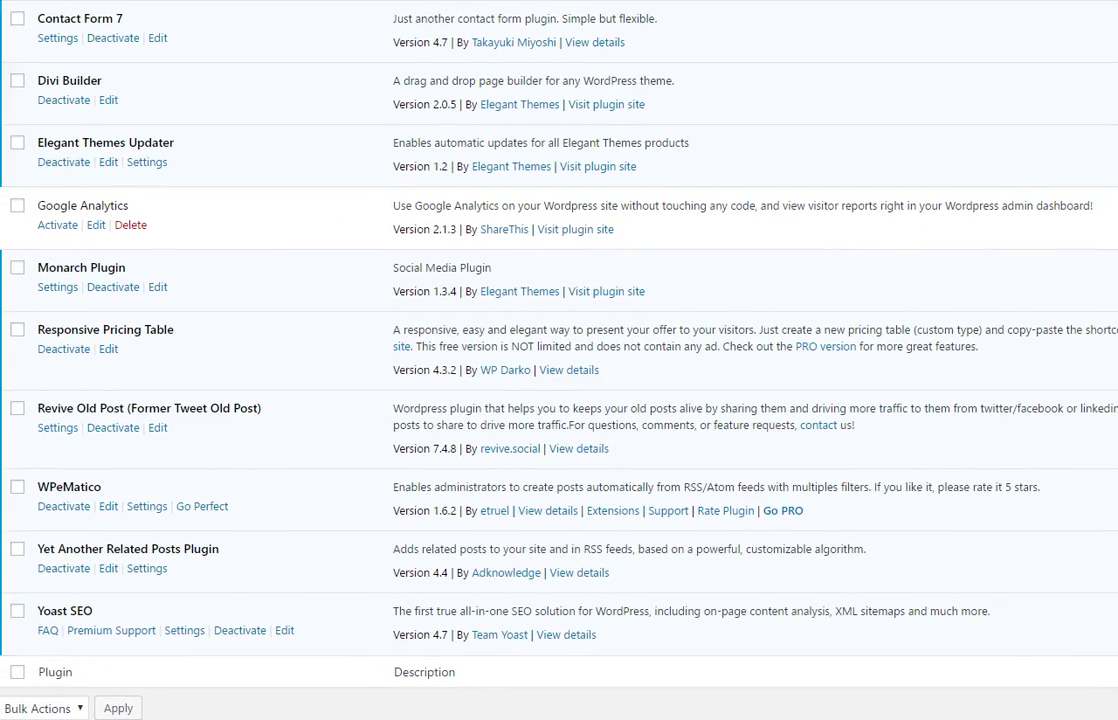
scroll(305, 332, up, 10)
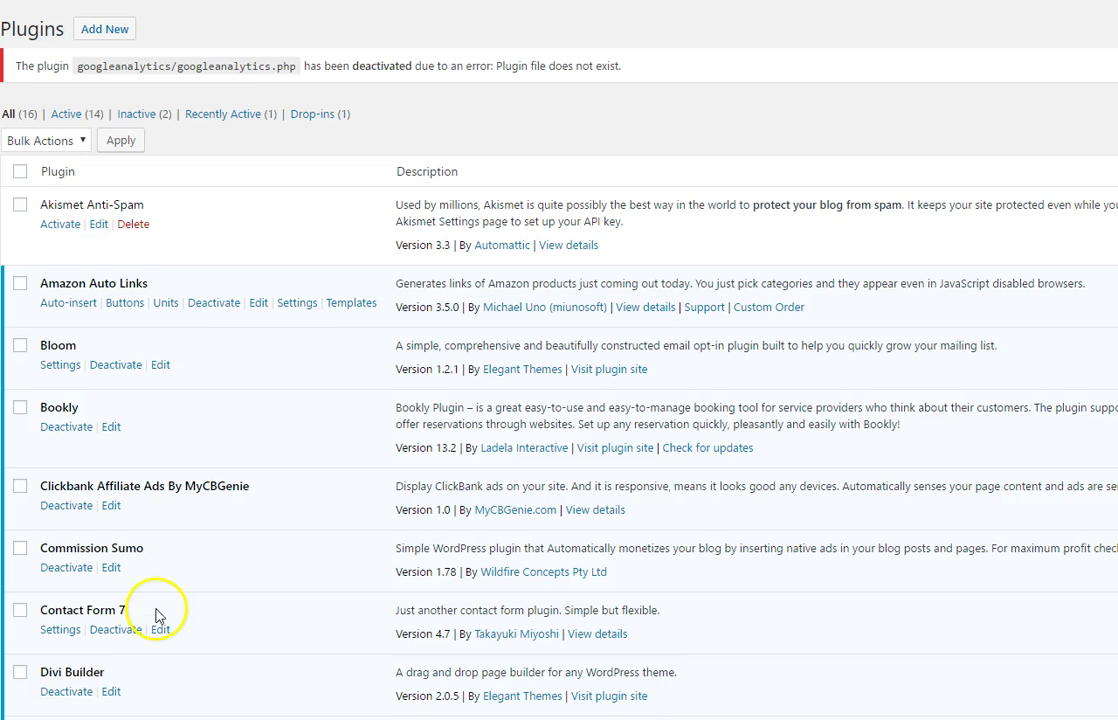
scroll(322, 620, down, 6)
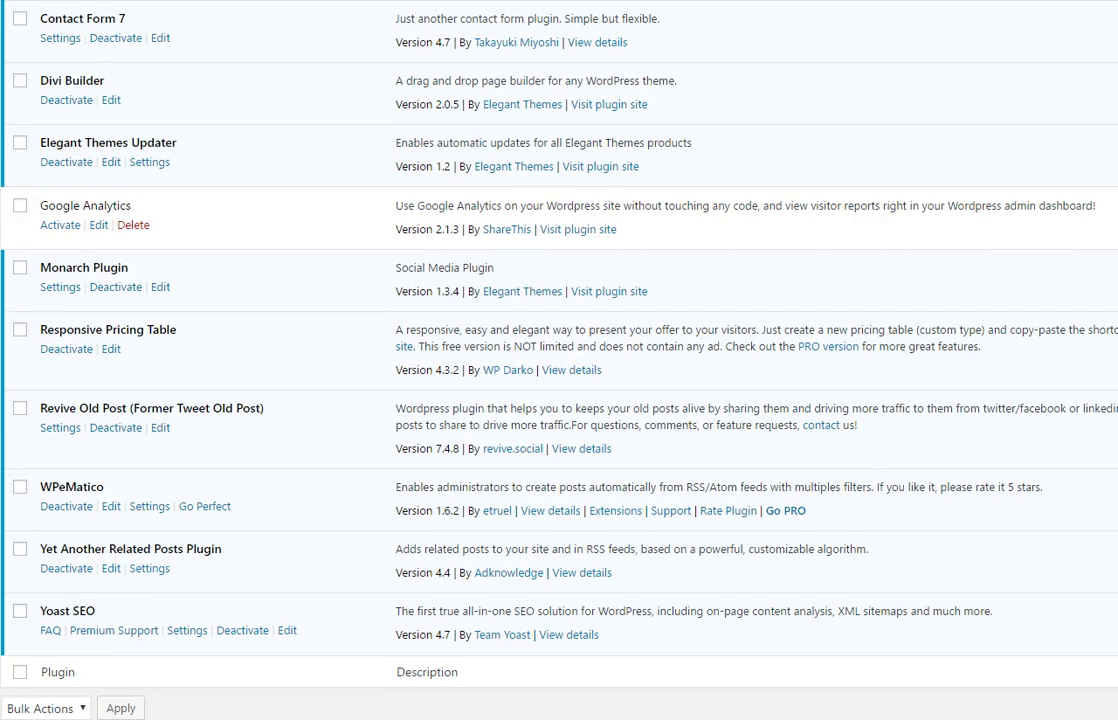
scroll(167, 517, up, 6)
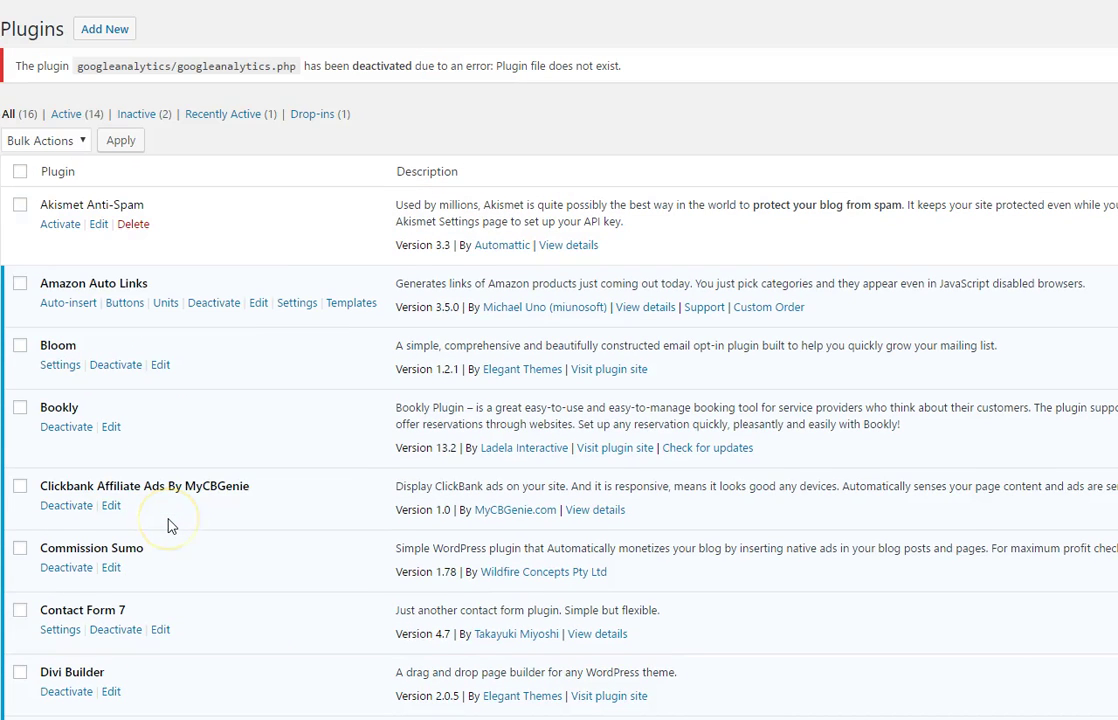